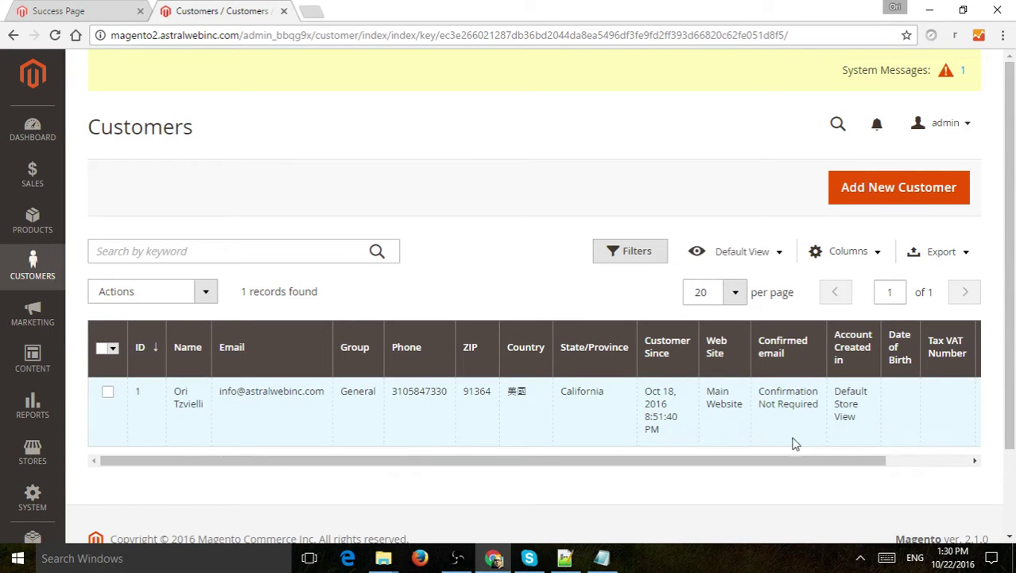
Step: Choose Edit on the single General-group customer's row in the Customers grid
click(916, 463)
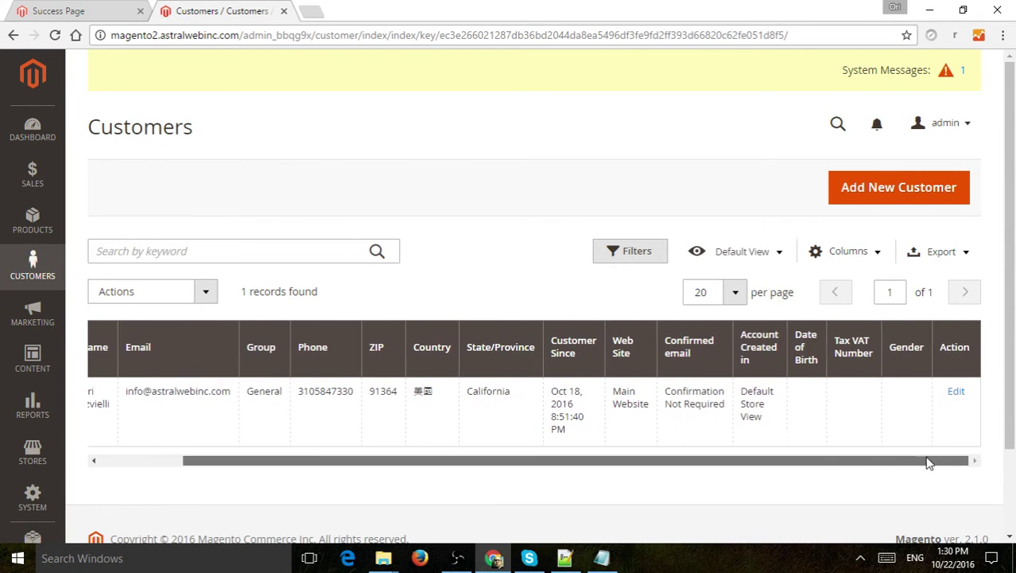
Step: Open the customer's edit page and highlight their customer group value
click(956, 395)
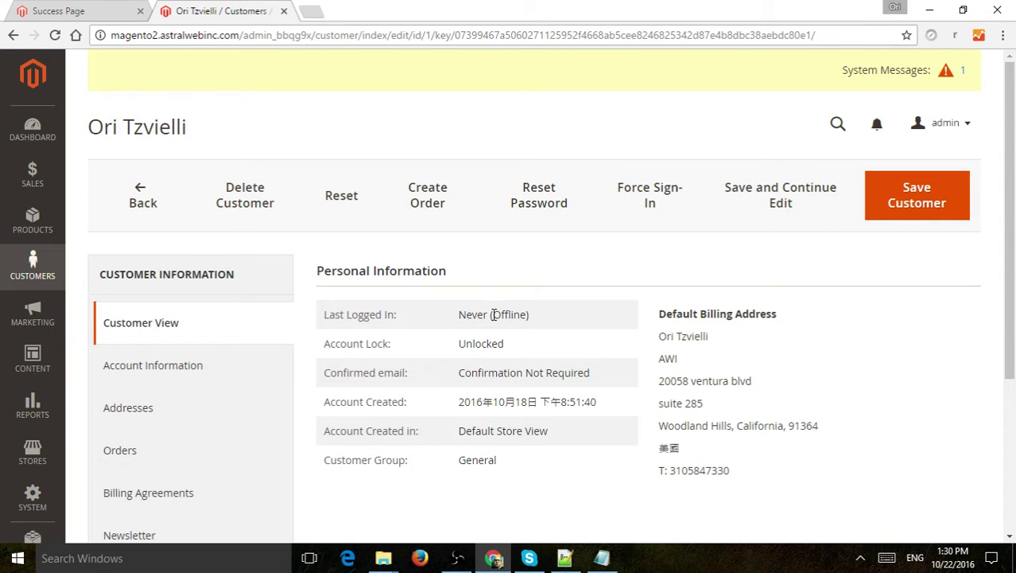
drag(368, 462, 540, 459)
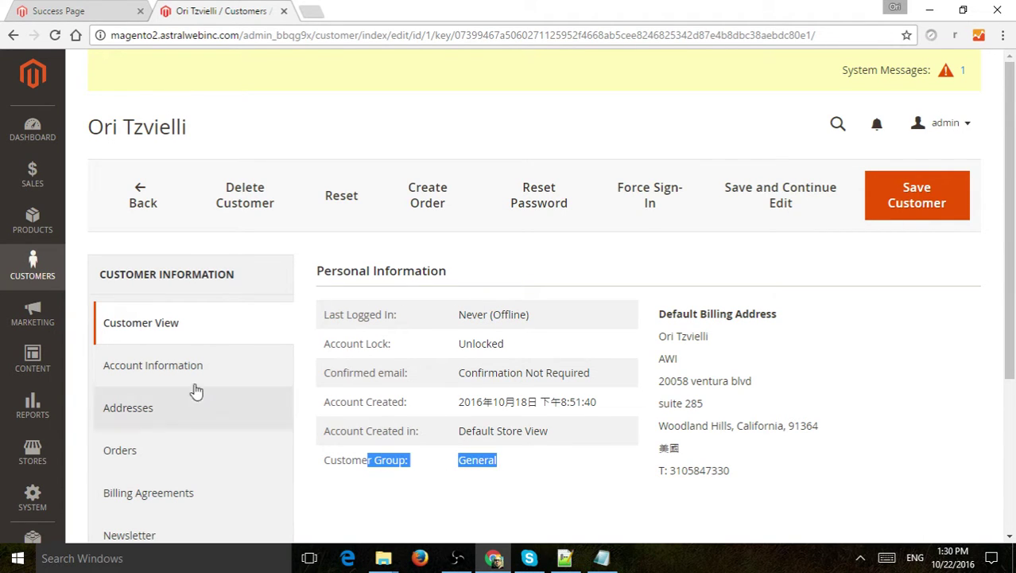
scroll(207, 302, down, 1)
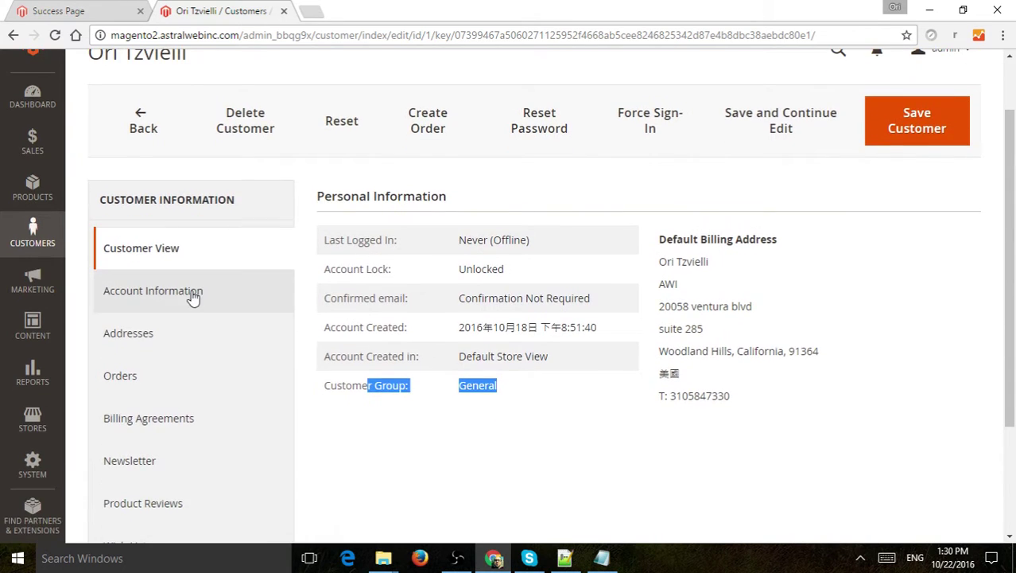
Step: Review the Account Information form, then the two saved default shipping and billing addresses
click(192, 295)
scroll(318, 291, down, 2)
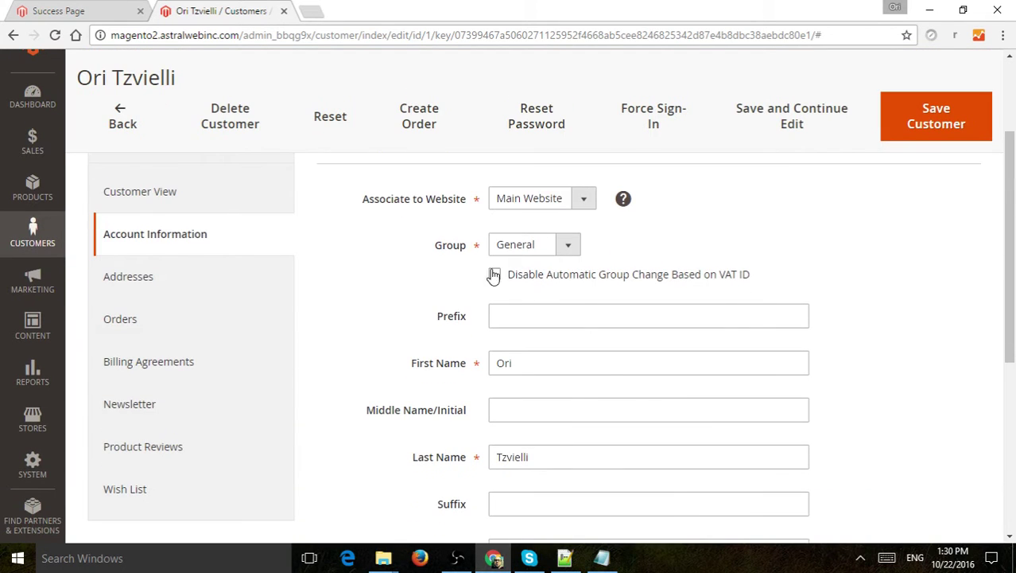
scroll(574, 316, down, 3)
scroll(365, 340, up, 2)
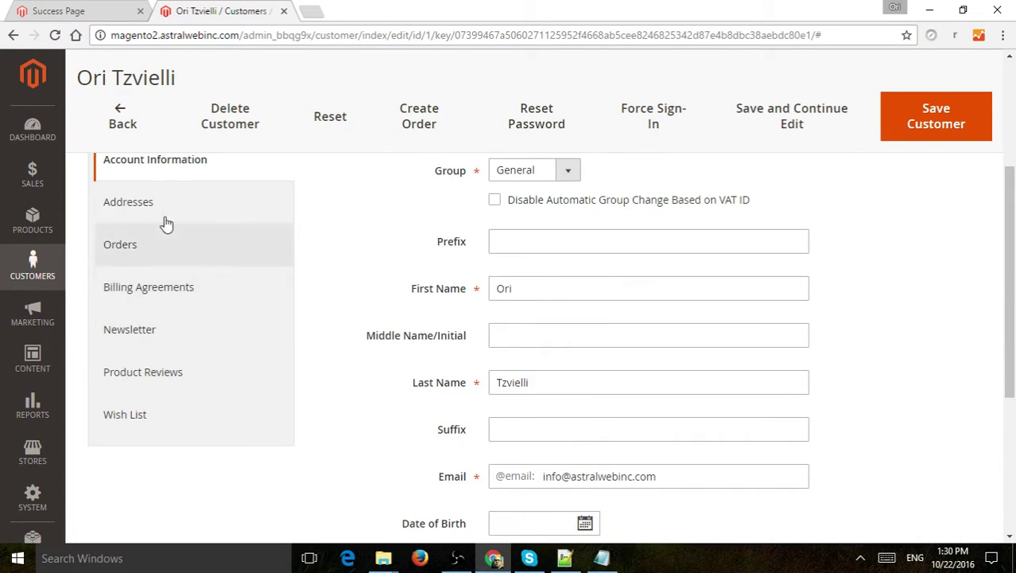
click(161, 208)
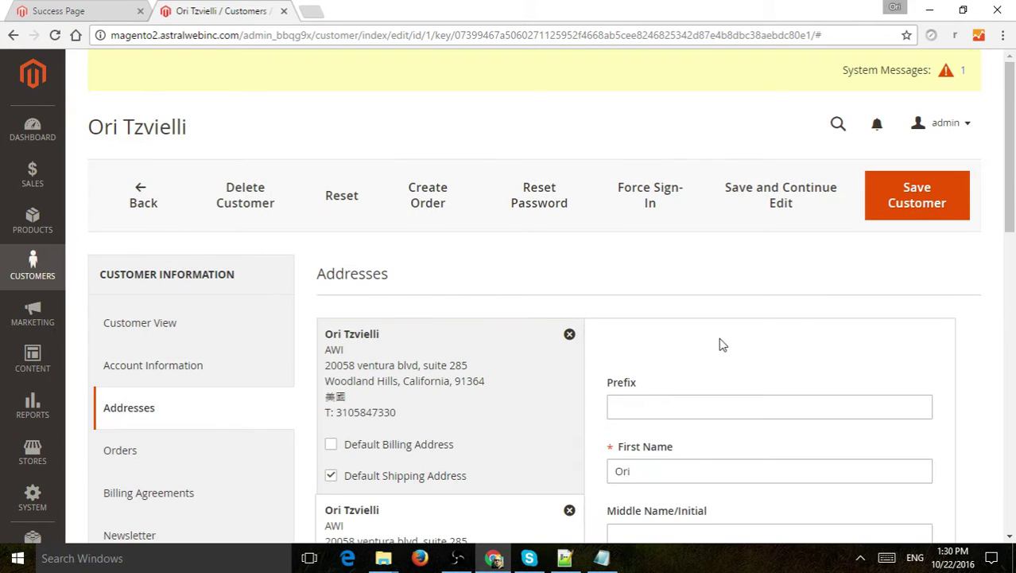
scroll(716, 348, down, 2)
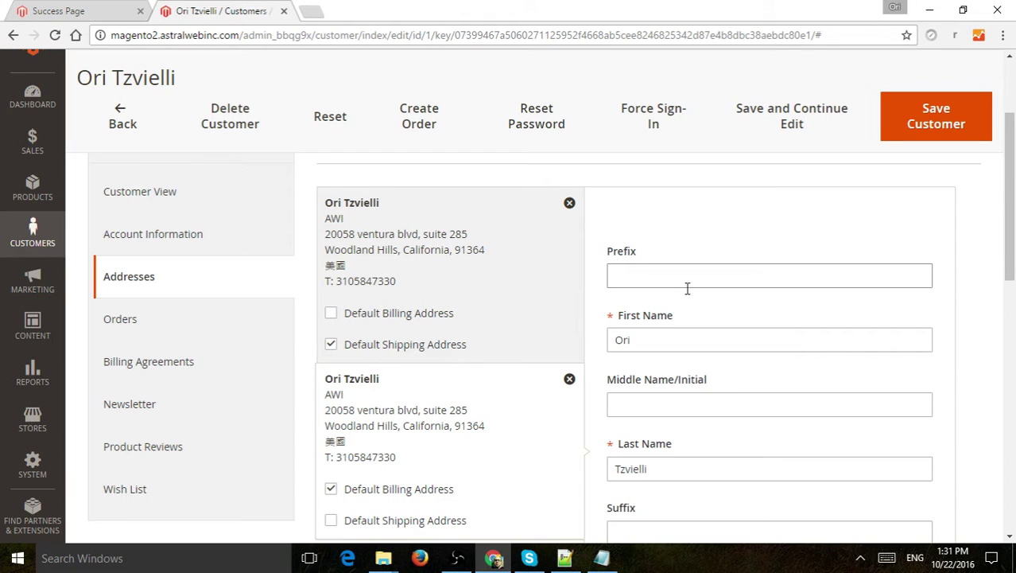
Step: Browse the list of the customer's past orders
click(250, 334)
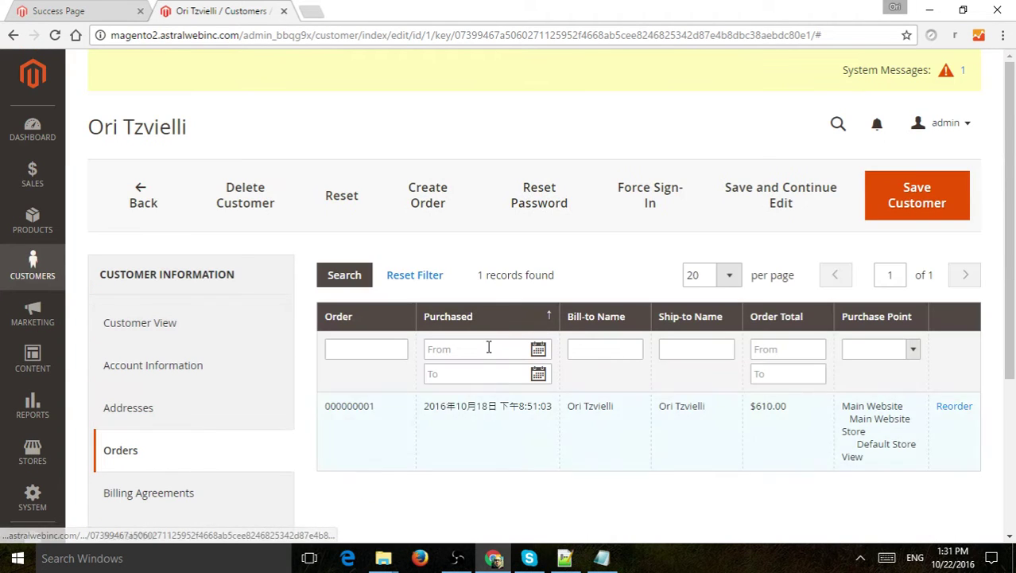
scroll(737, 436, down, 1)
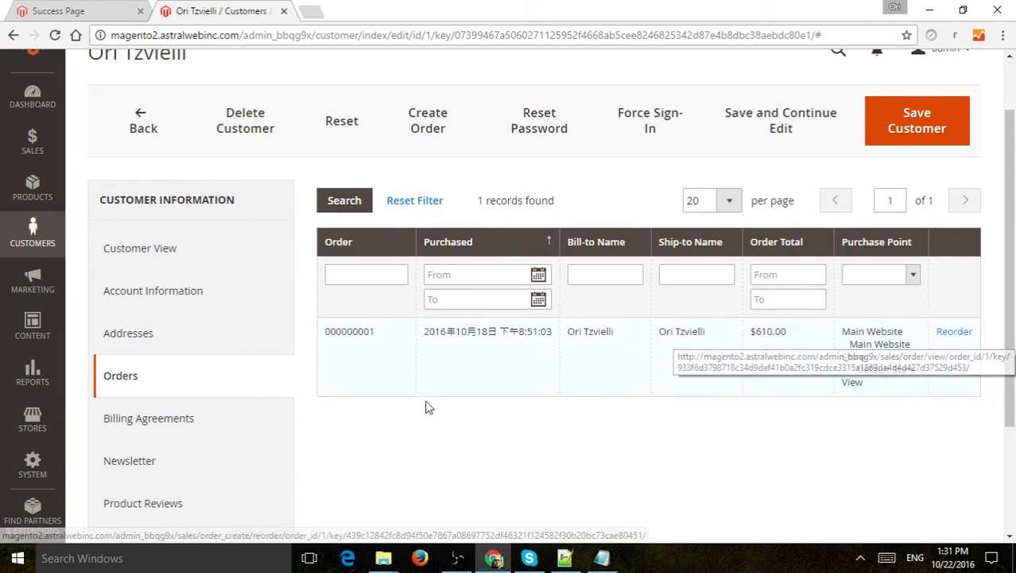
scroll(397, 393, down, 1)
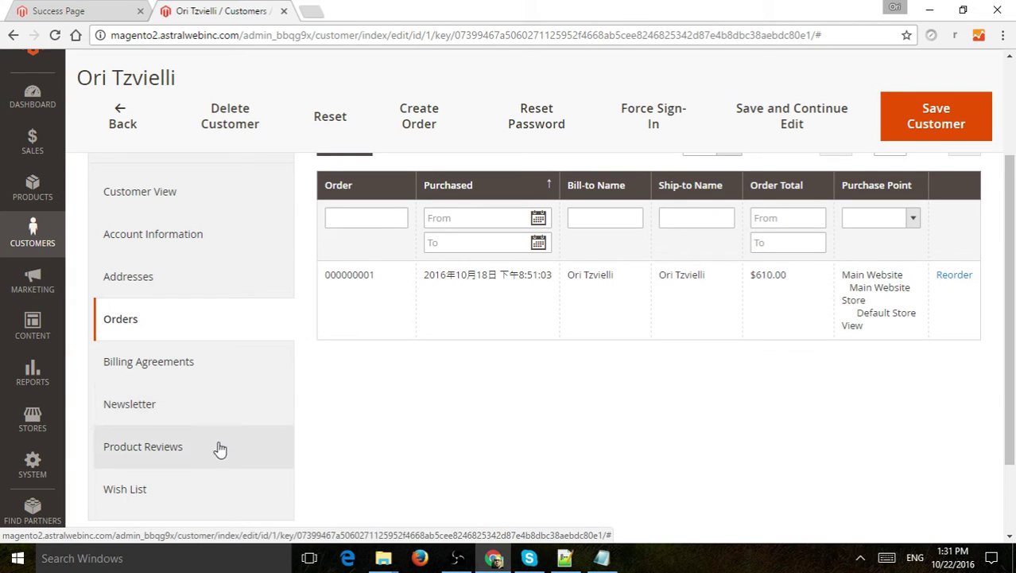
Step: Check the customer's wish list, which is empty
click(160, 499)
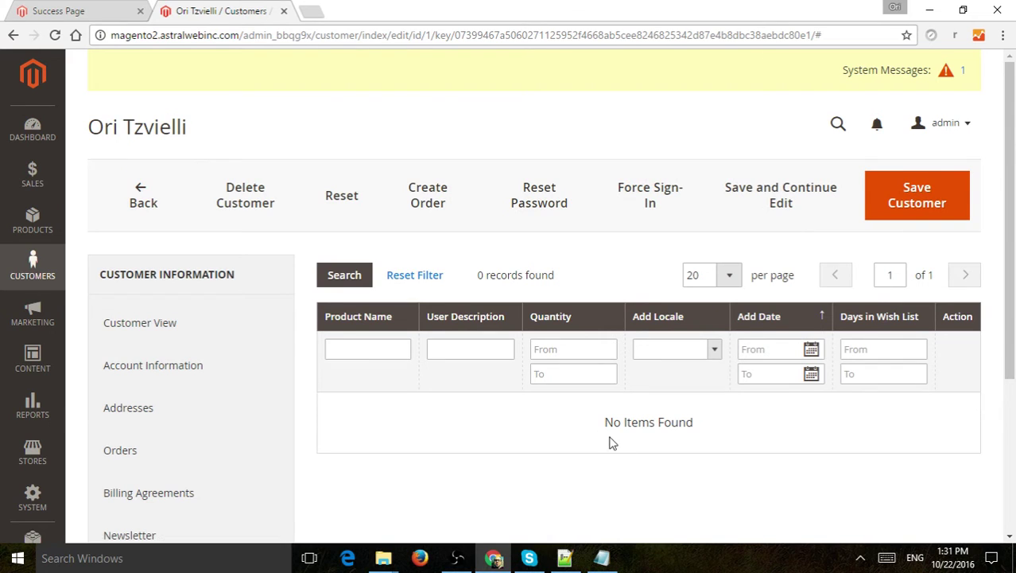
scroll(580, 421, down, 2)
scroll(580, 421, up, 2)
Step: Email the customer a password reset link and verify the confirmation message
click(545, 202)
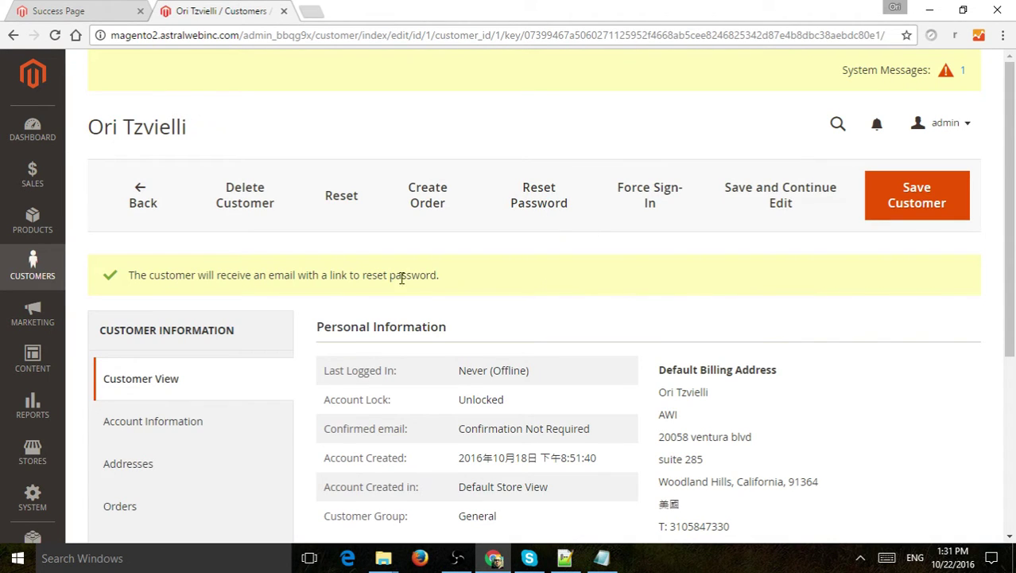
drag(137, 274, 445, 278)
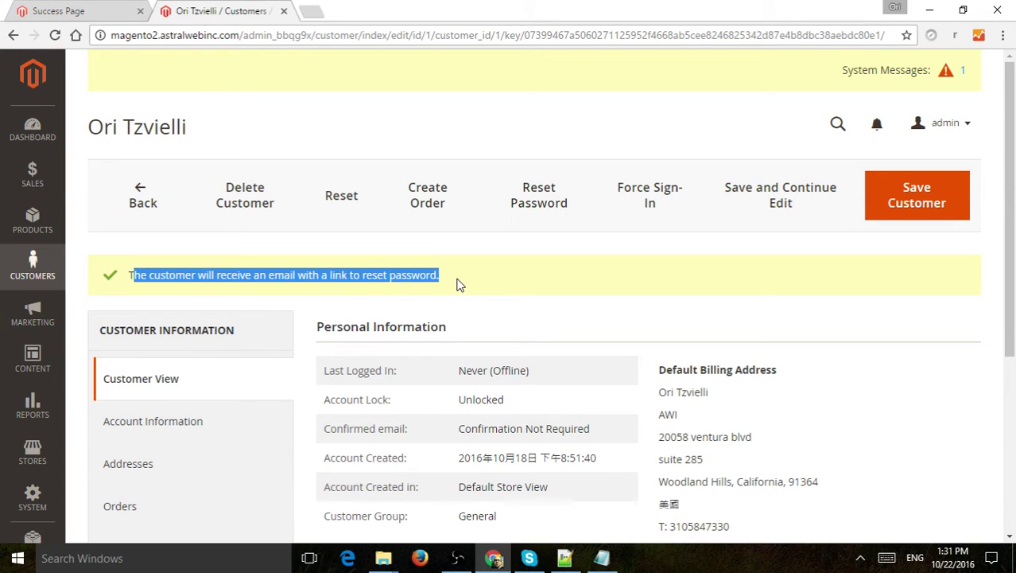
click(459, 285)
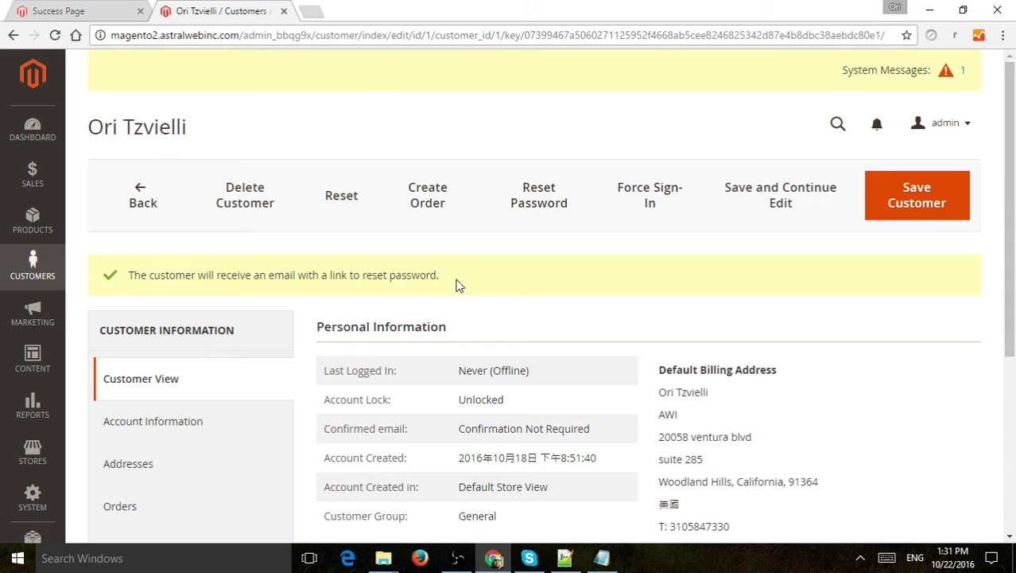
Step: Create a new order for the customer in the Default Store View and review the prefilled form
click(432, 205)
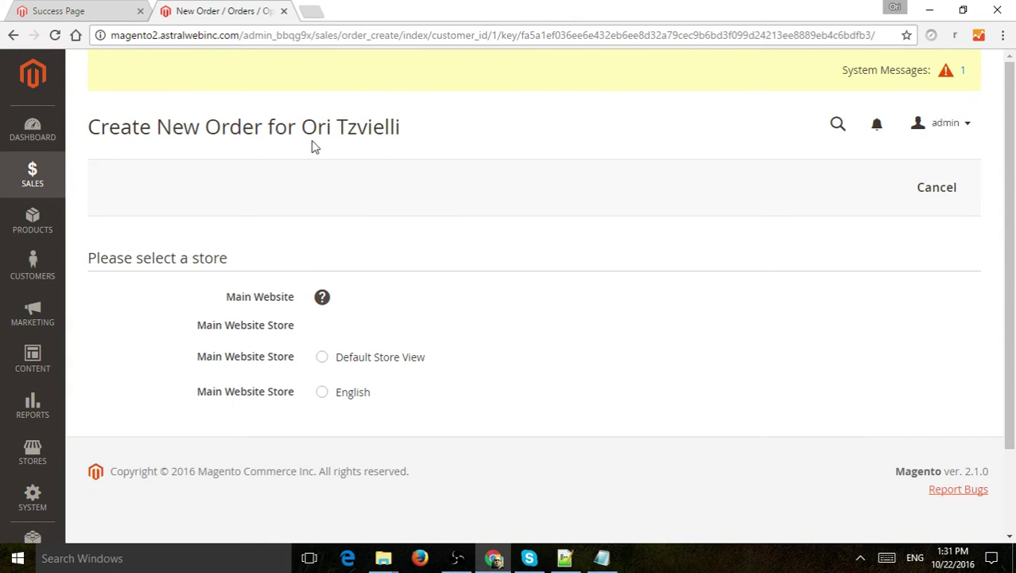
drag(302, 127, 412, 125)
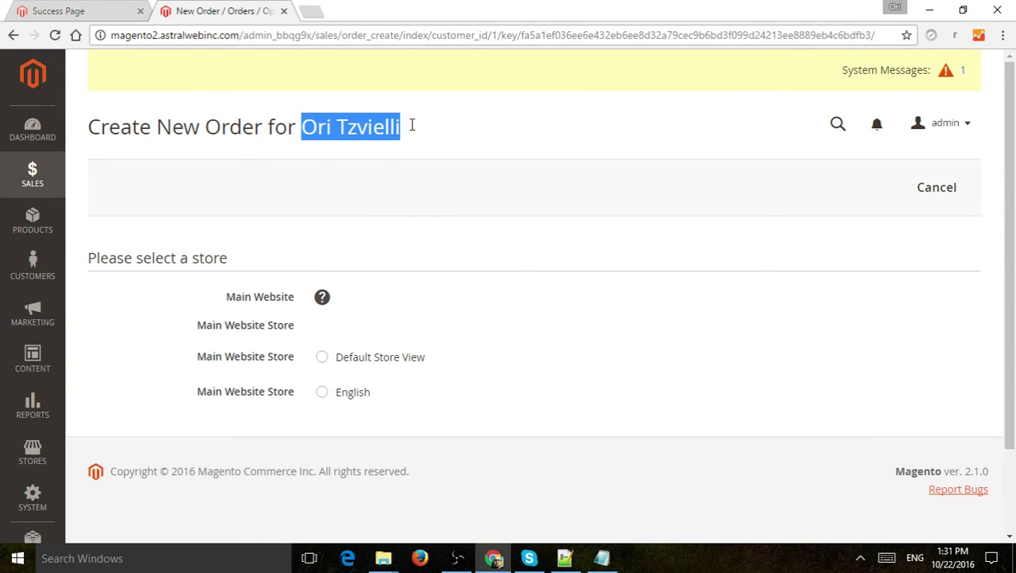
click(322, 358)
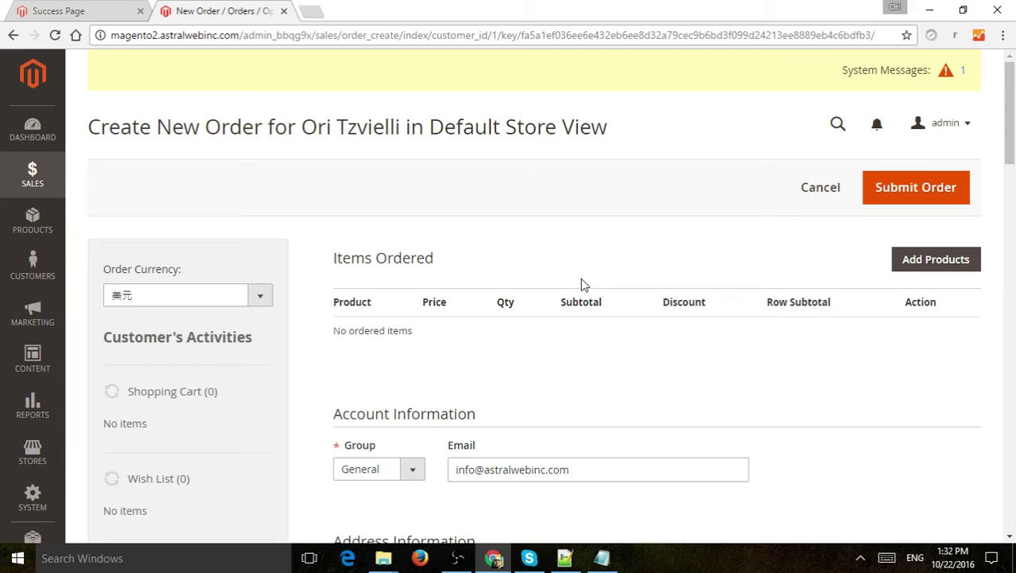
scroll(683, 434, down, 5)
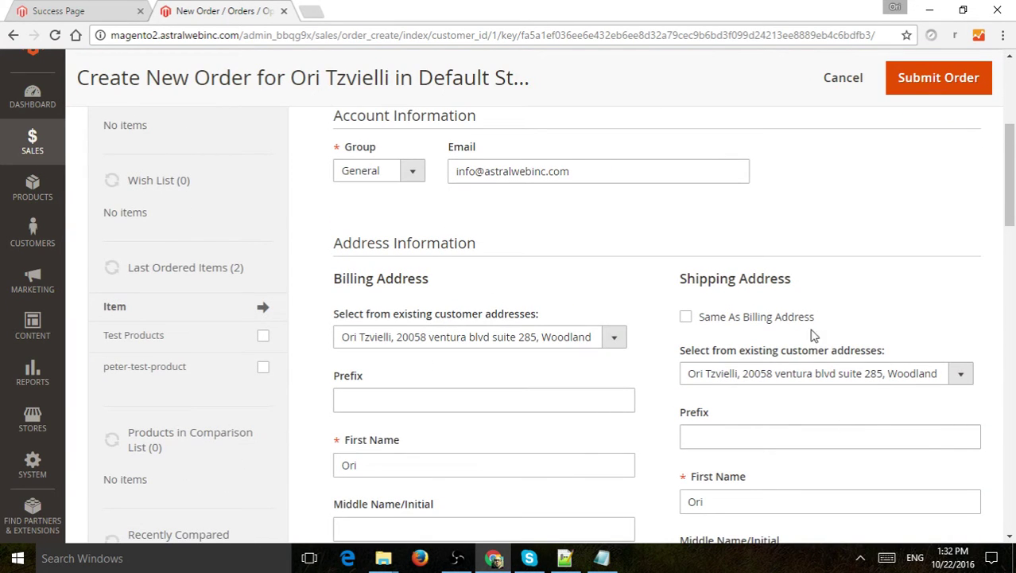
scroll(792, 304, down, 5)
scroll(604, 304, down, 15)
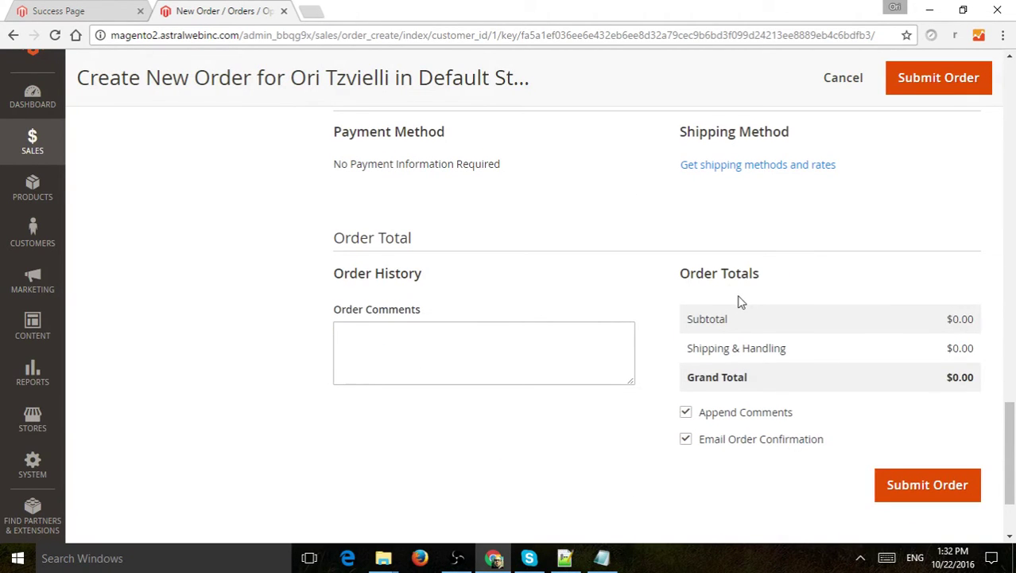
scroll(738, 301, up, 20)
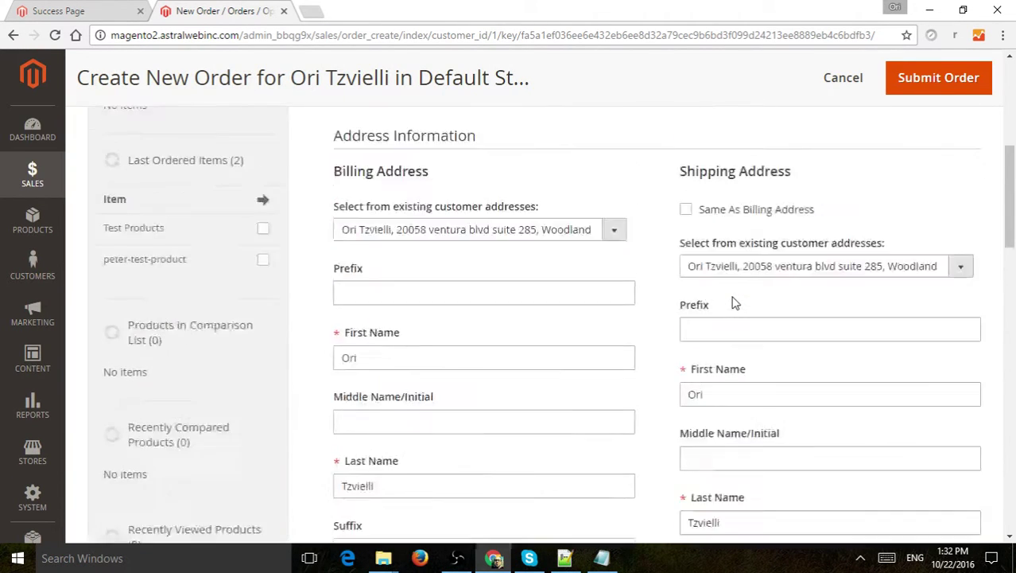
Step: Add one Nike Zoom Train Action at $90.00 to the order, leaving its item action unchanged
click(938, 268)
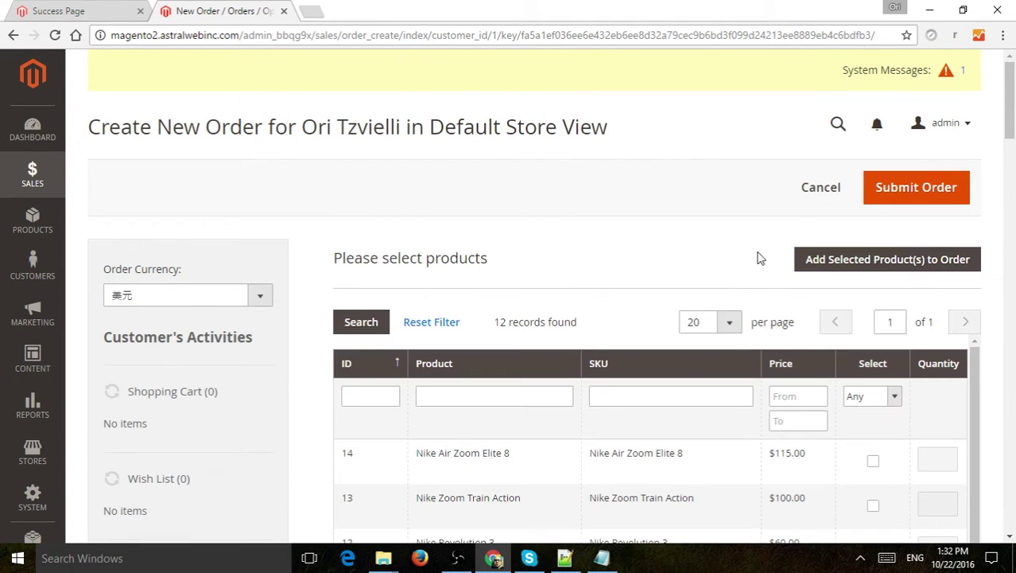
scroll(705, 252, down, 1)
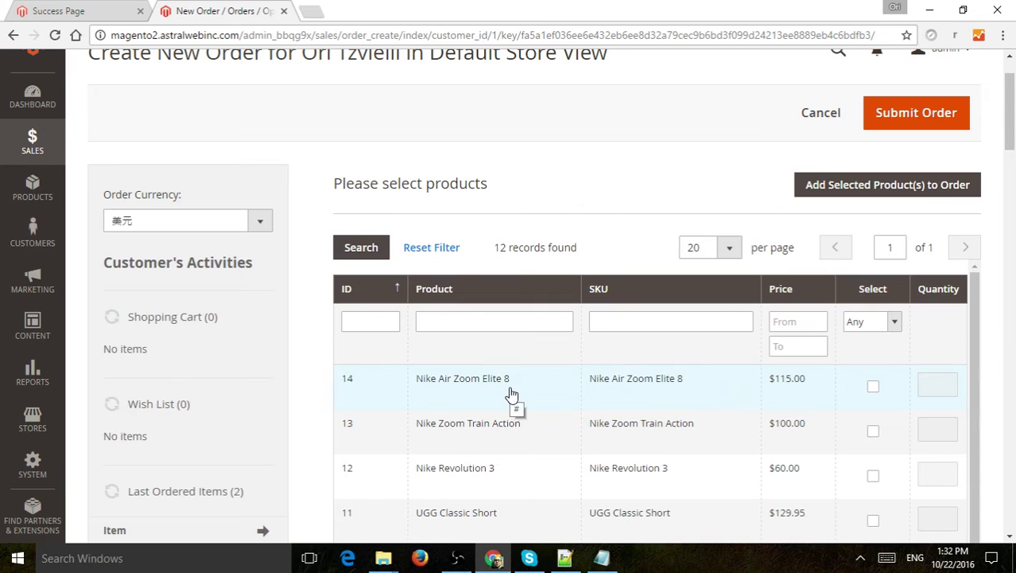
click(499, 425)
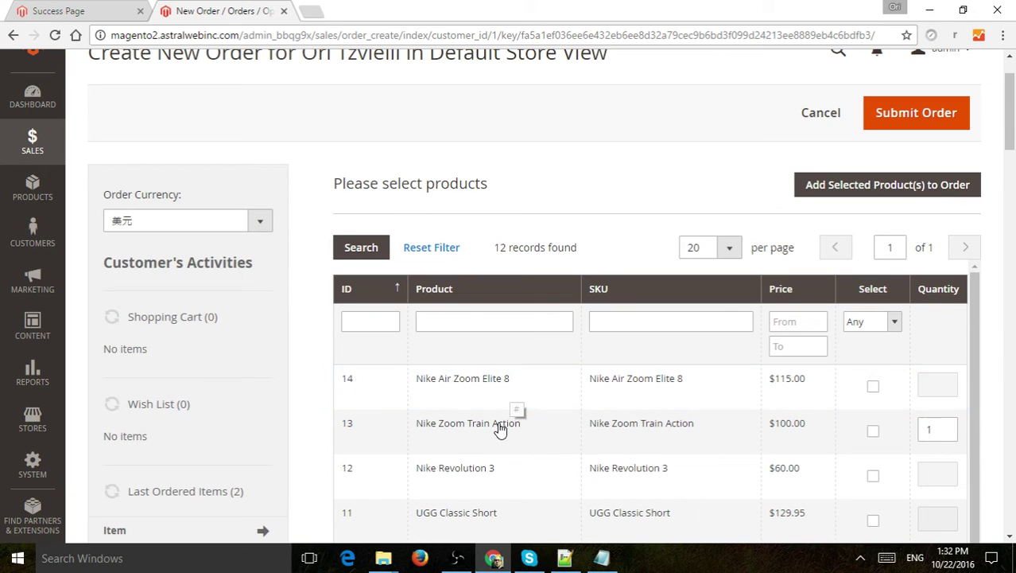
click(870, 189)
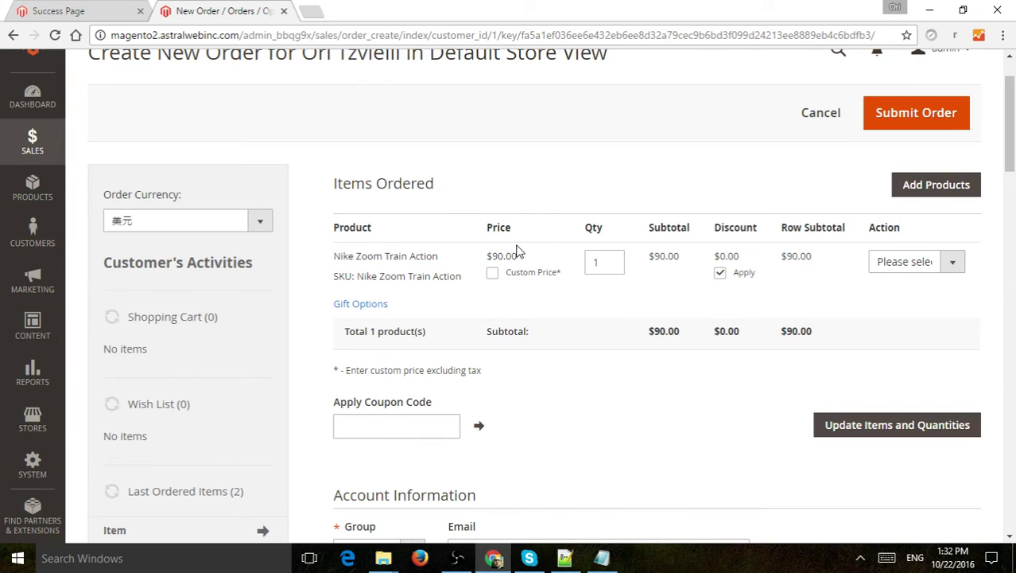
click(921, 272)
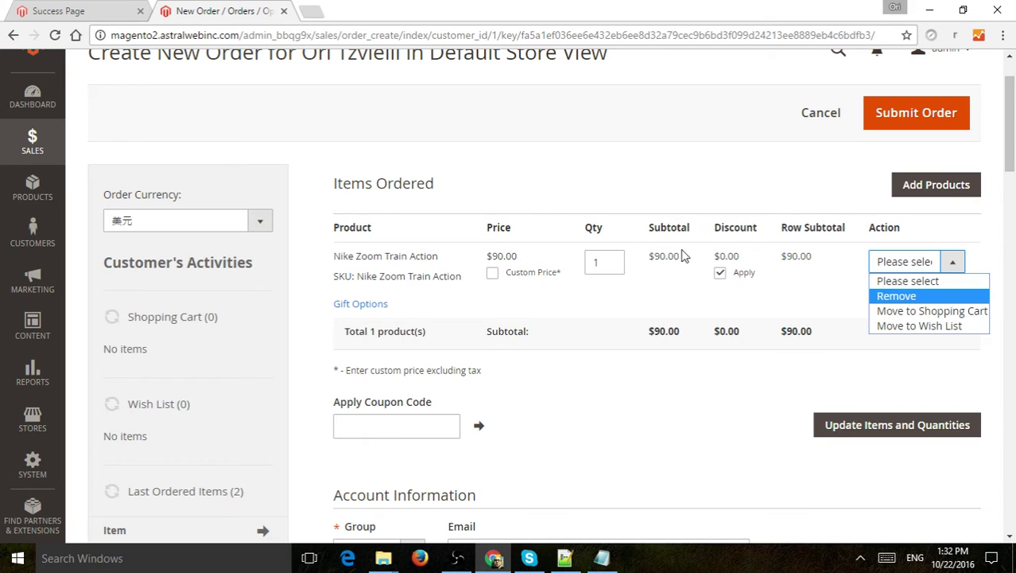
click(590, 183)
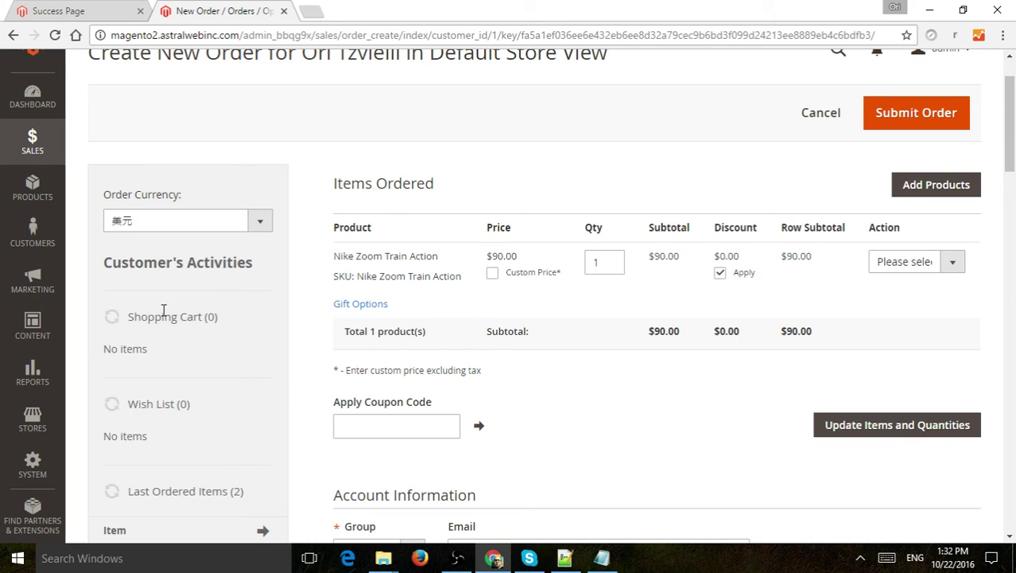
scroll(237, 407, down, 1)
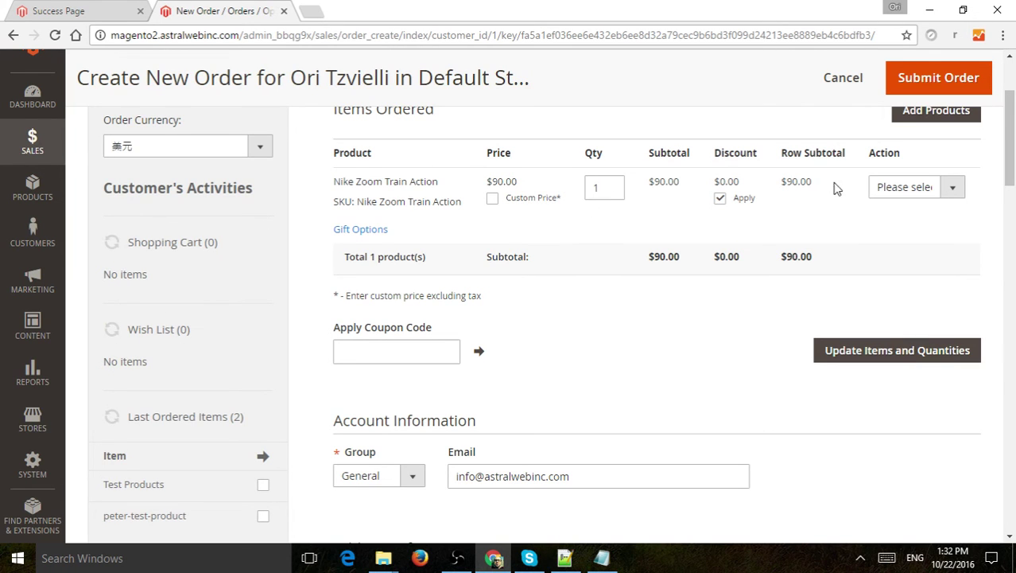
scroll(816, 208, down, 1)
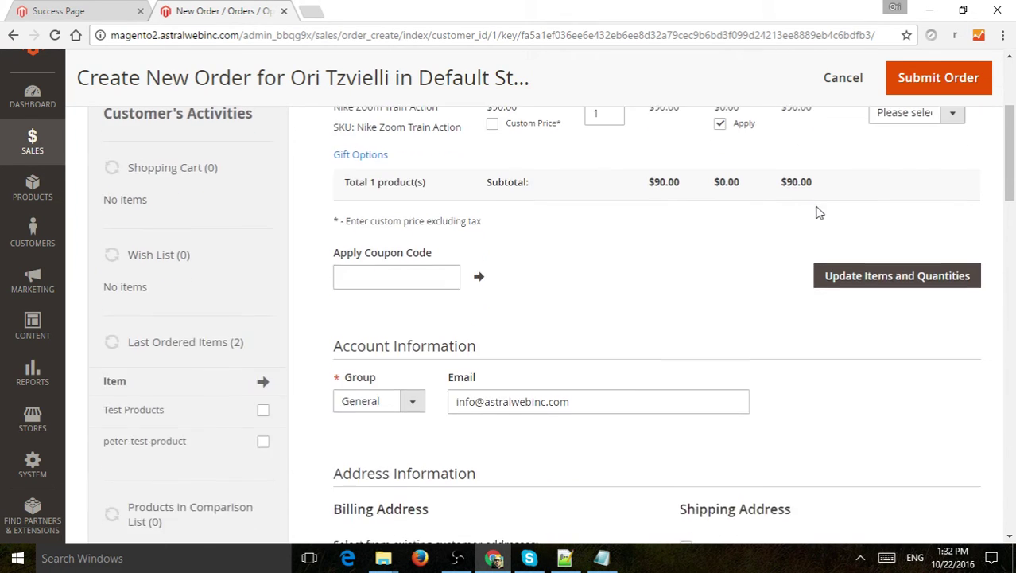
scroll(816, 210, up, 1)
scroll(525, 353, down, 3)
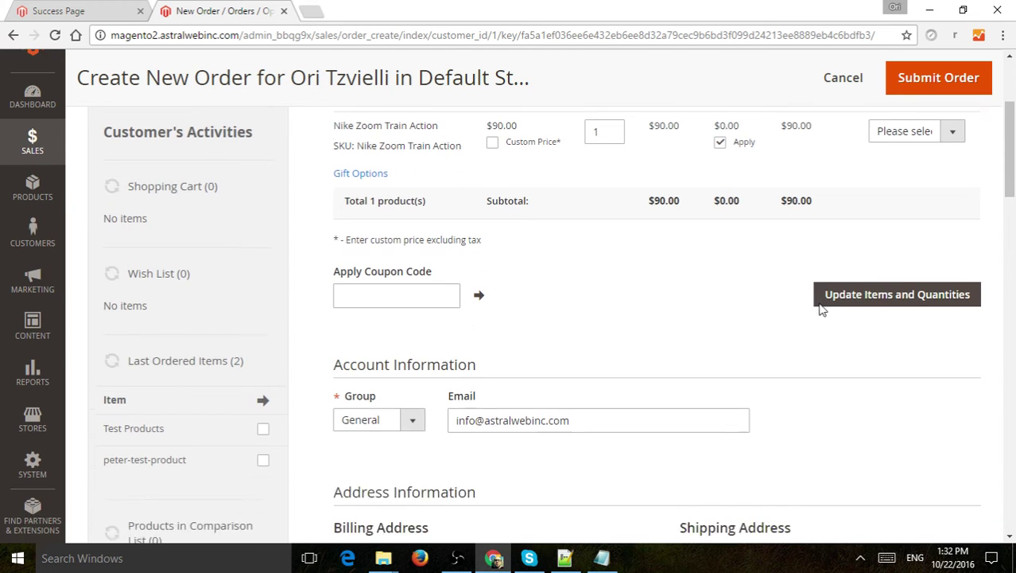
scroll(433, 354, down, 2)
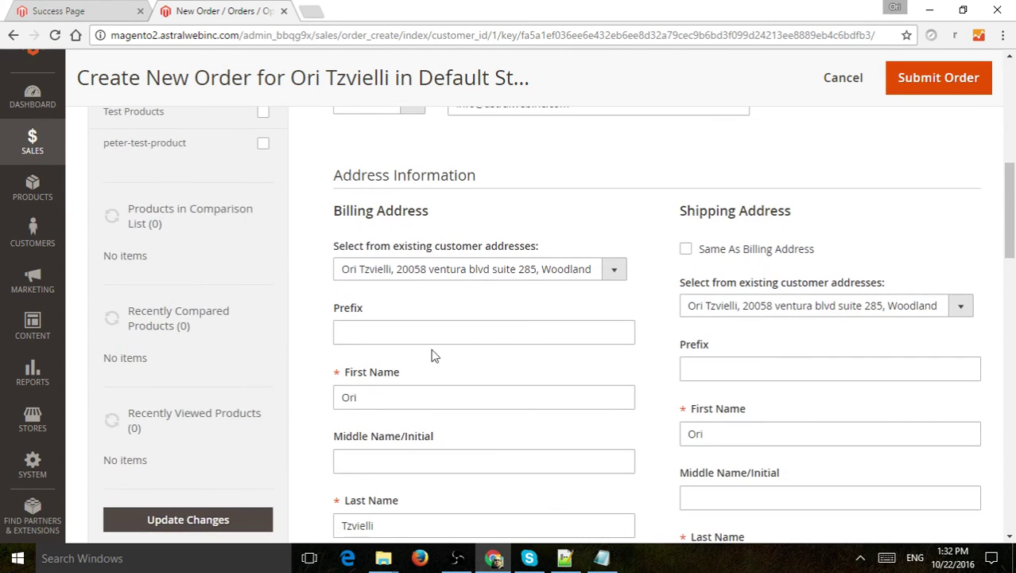
scroll(812, 245, down, 4)
scroll(814, 251, down, 9)
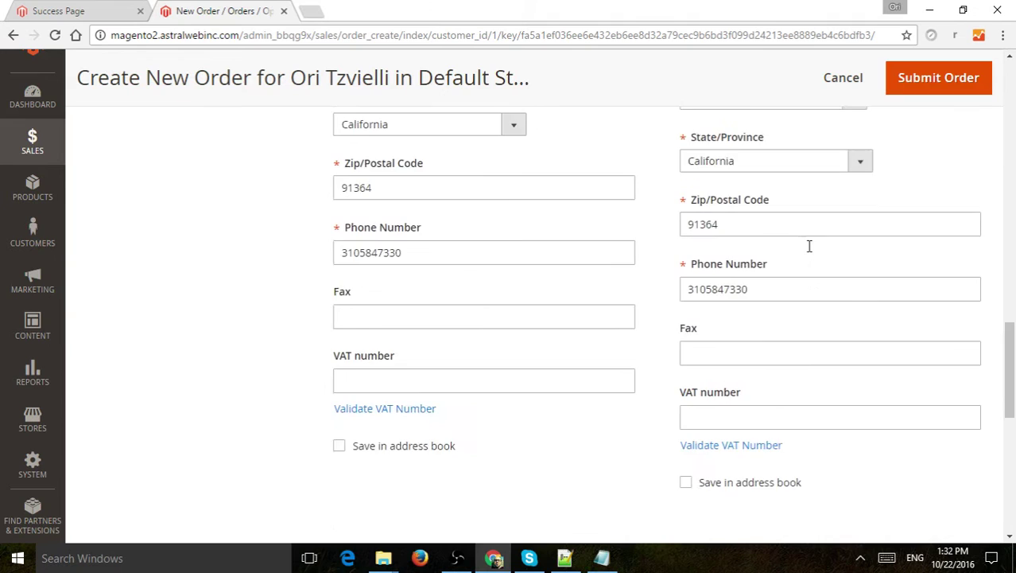
scroll(813, 252, up, 10)
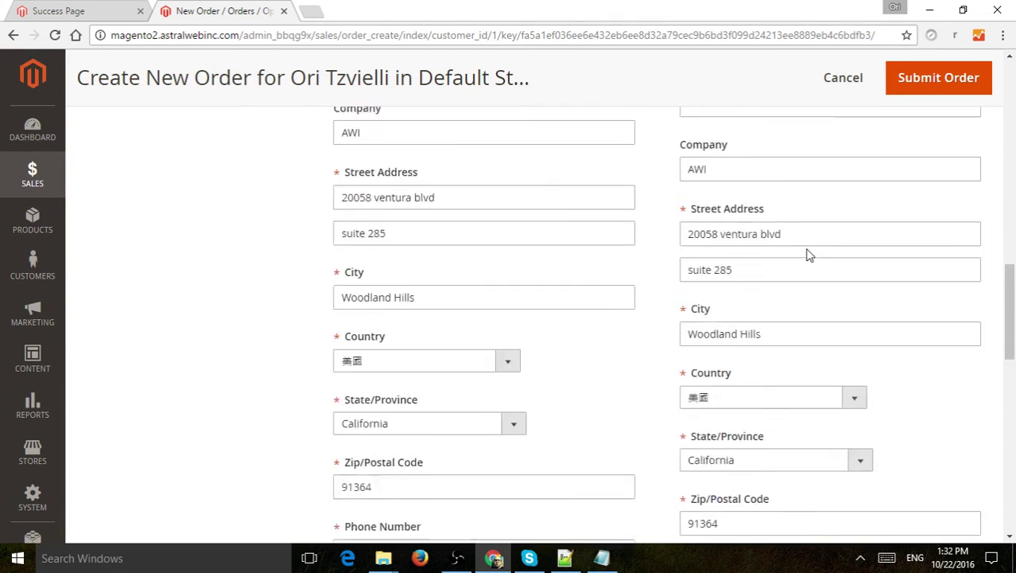
scroll(816, 254, down, 10)
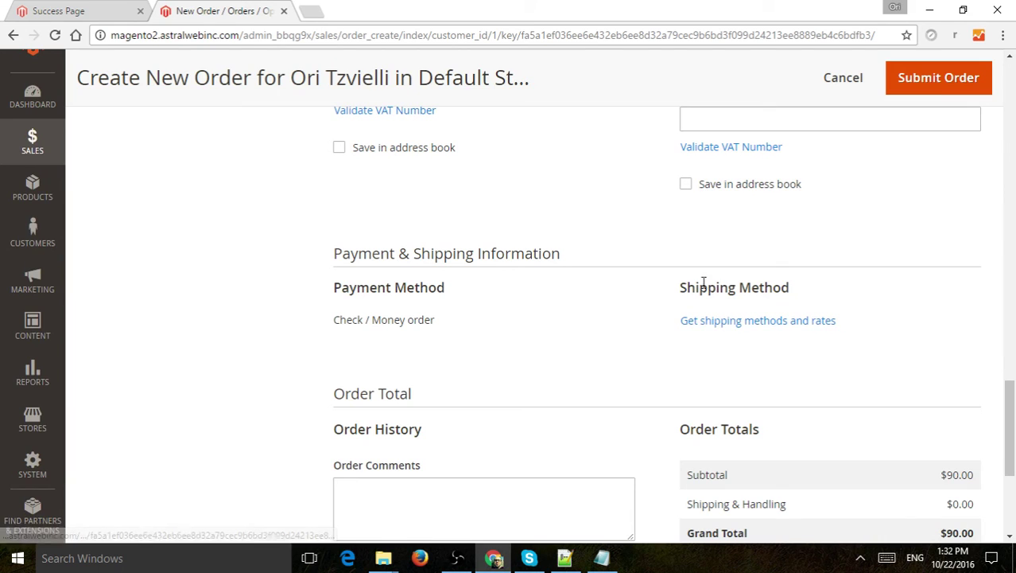
Step: Select Flat Rate Fixed $5.00 shipping, bringing the grand total to $95.00
click(765, 323)
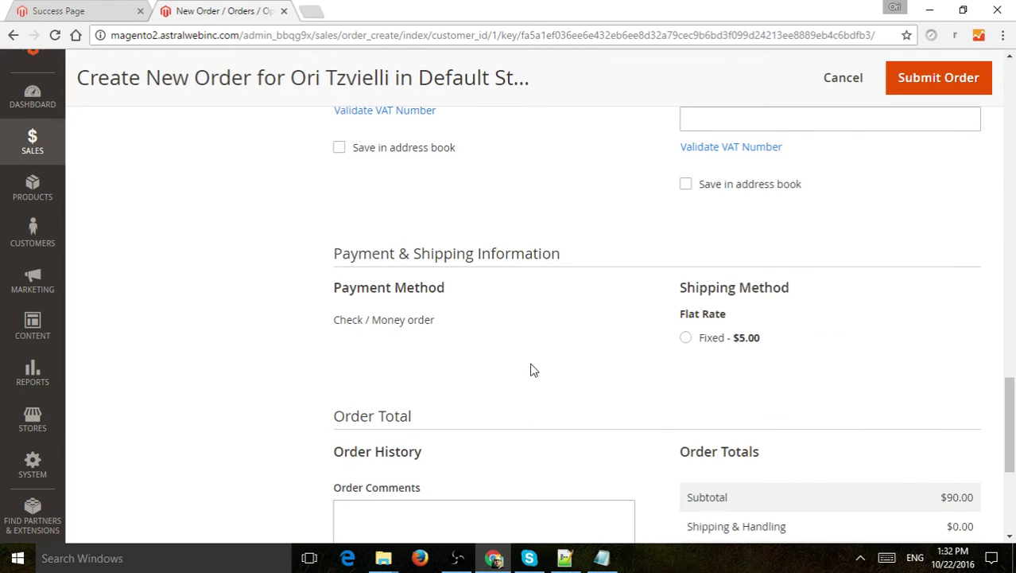
click(686, 337)
scroll(808, 306, down, 2)
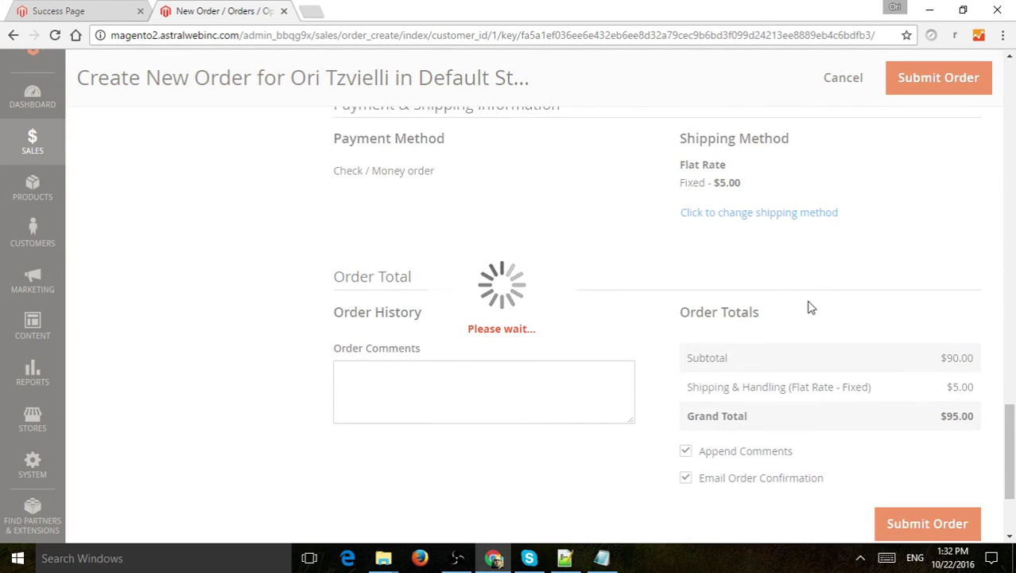
Step: Submit the order and look over the resulting Pending order page
click(935, 457)
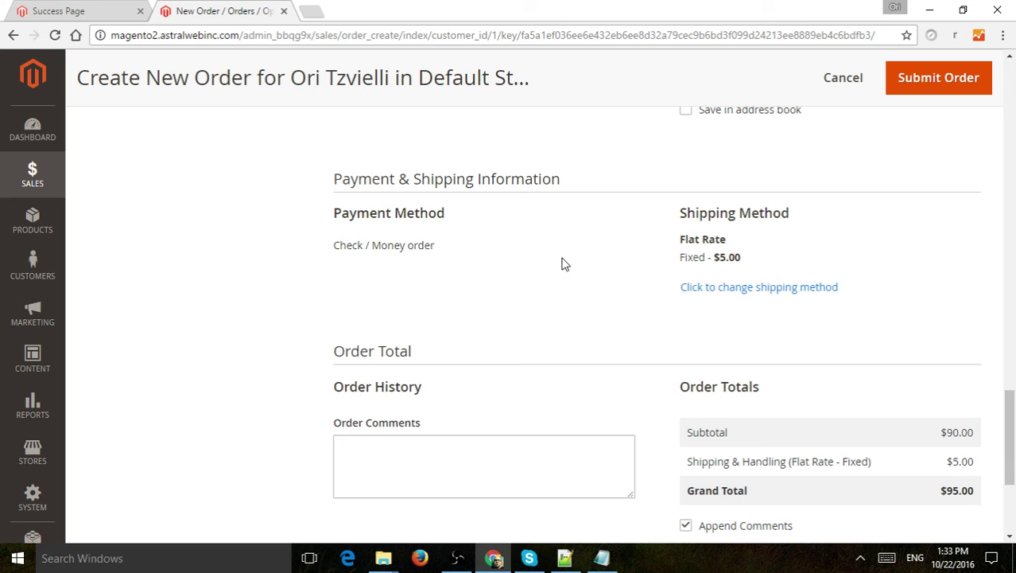
scroll(624, 261, down, 3)
scroll(778, 333, up, 15)
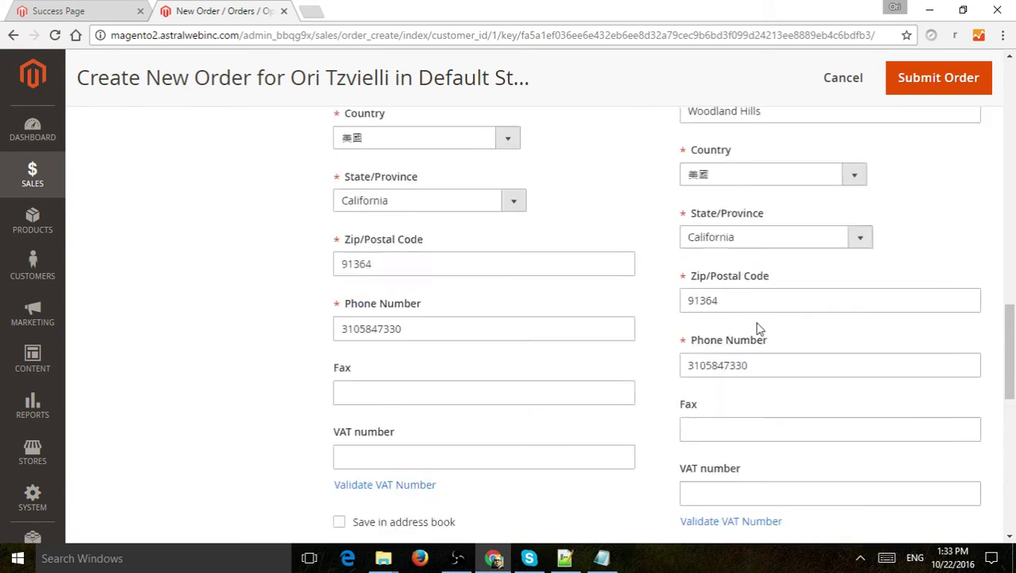
scroll(762, 321, up, 6)
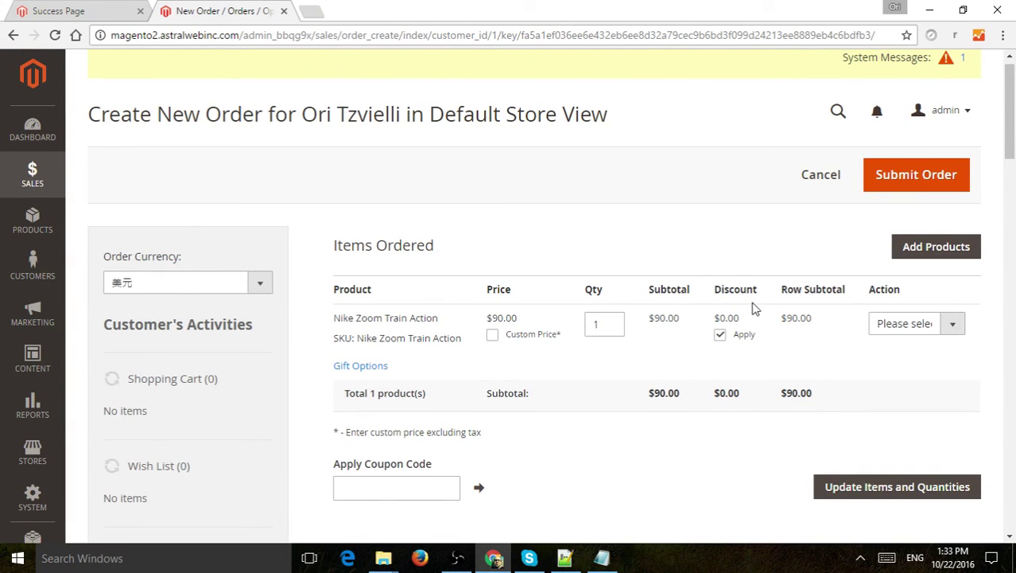
scroll(755, 309, down, 15)
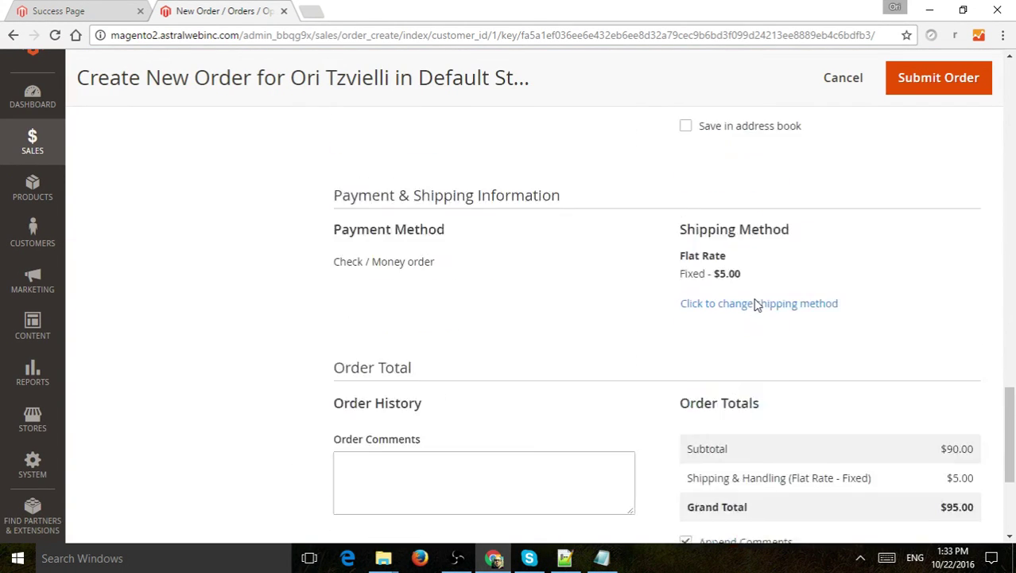
scroll(899, 467, down, 1)
scroll(925, 481, down, 1)
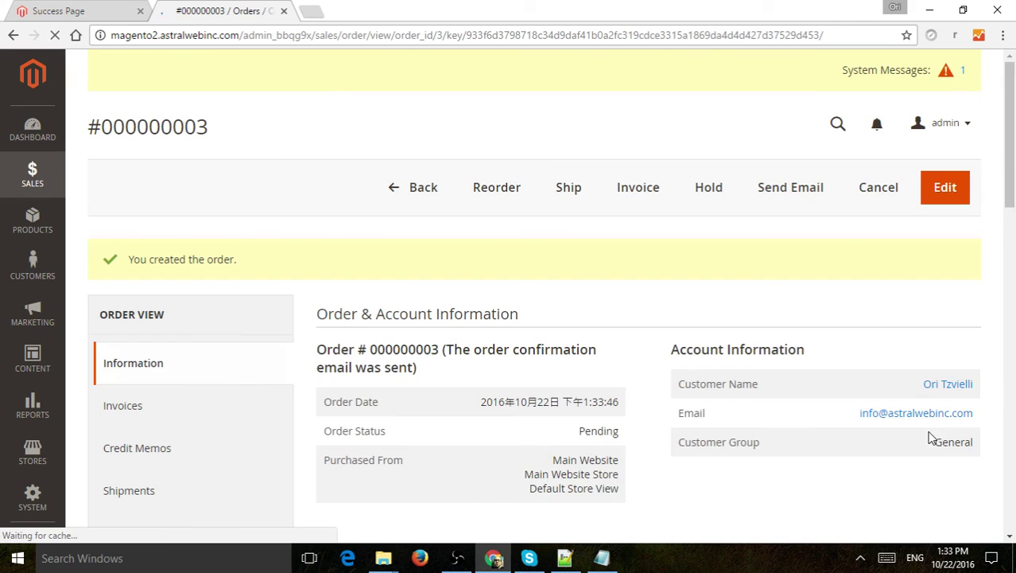
Step: Review order #000000003's details and select its order number in the page title
scroll(648, 334, down, 1)
scroll(567, 306, up, 1)
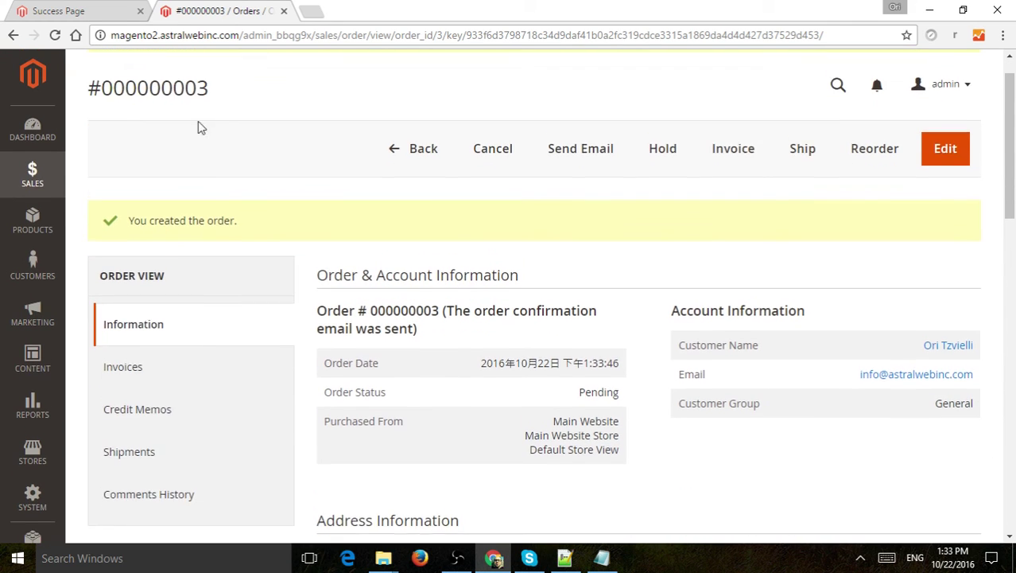
drag(99, 127, 209, 129)
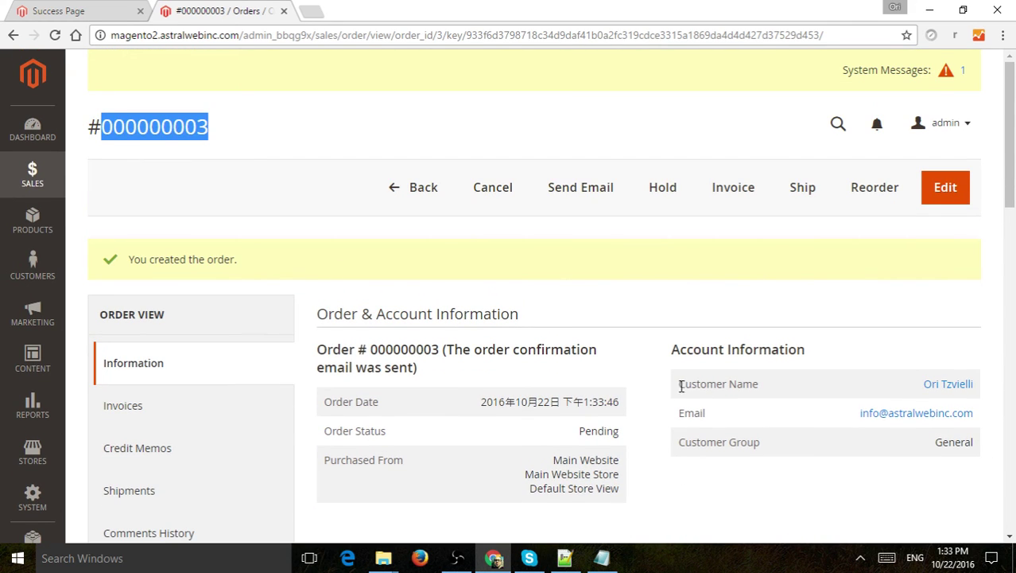
scroll(689, 347, down, 10)
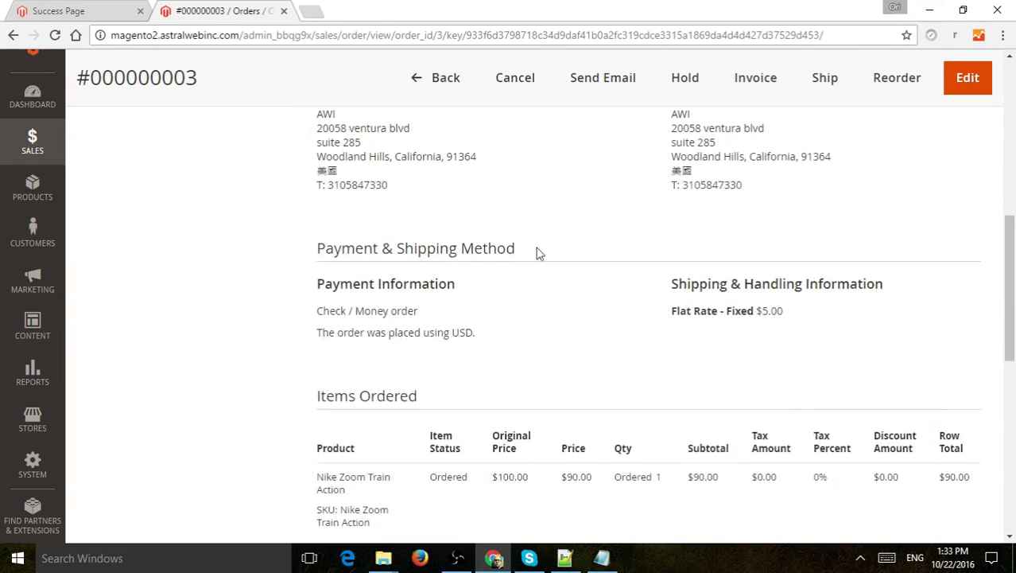
scroll(596, 338, down, 4)
scroll(729, 348, up, 15)
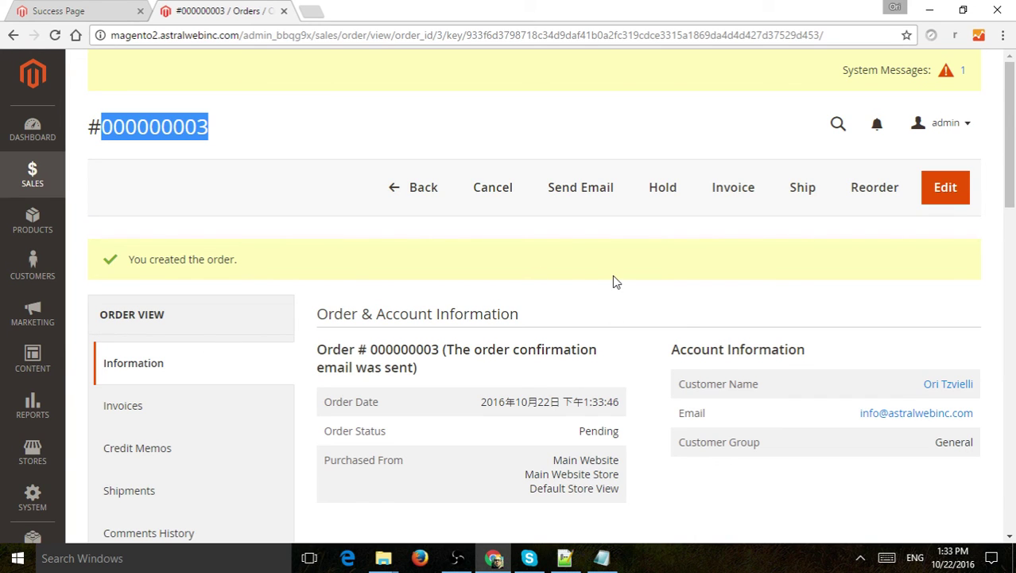
Step: Show the Customers menu with its All Customers and Now Online options
click(32, 177)
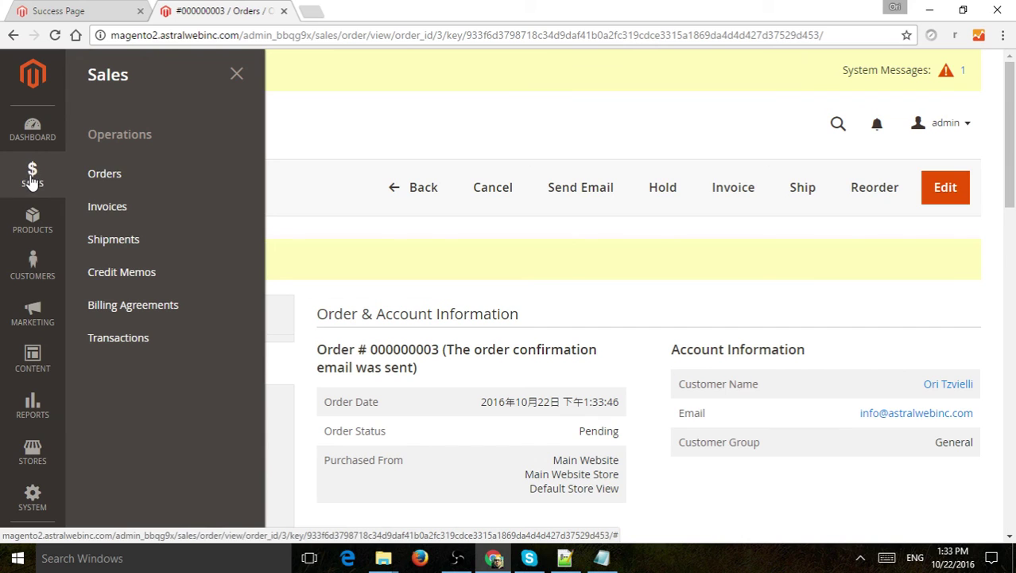
click(34, 267)
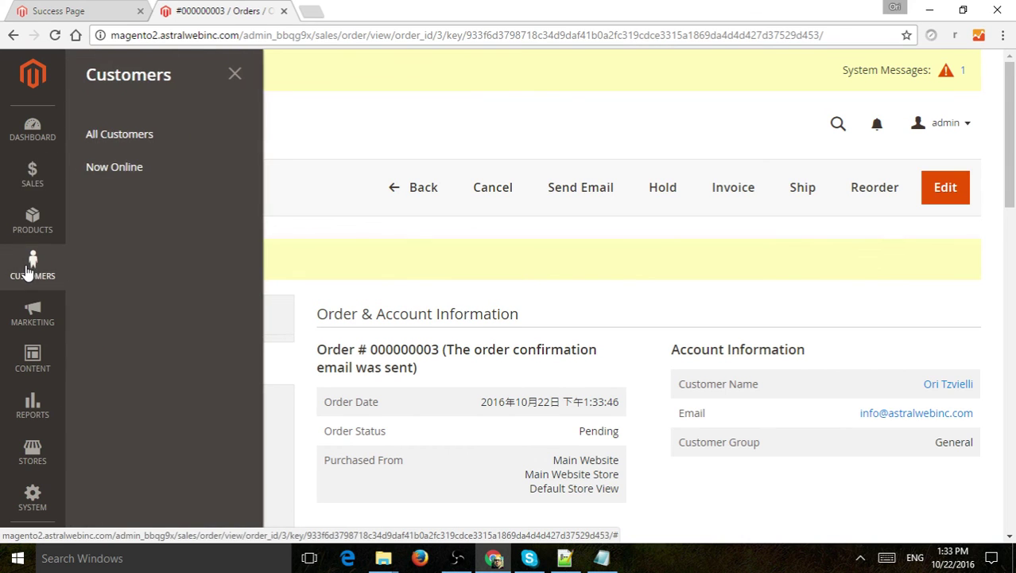